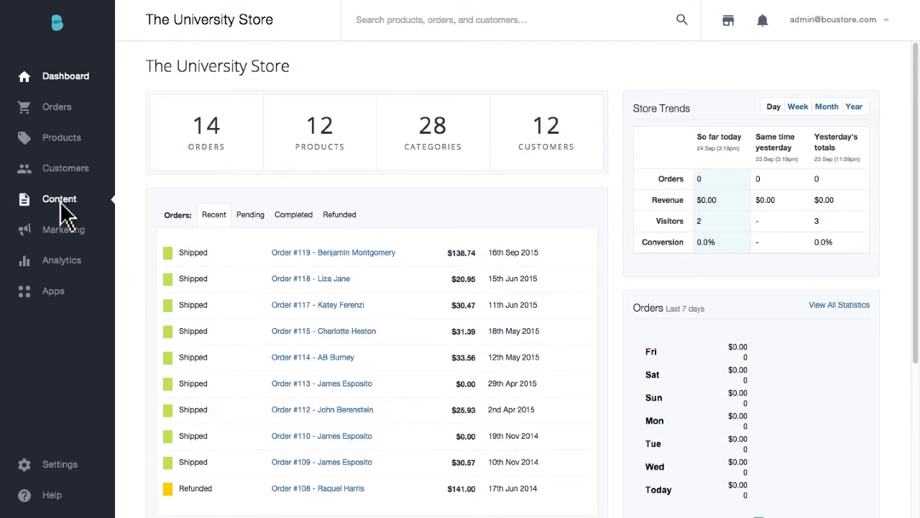
# Go to Content > Web Pages to view the store's list of web pages.
pyautogui.moveTo(61, 203)
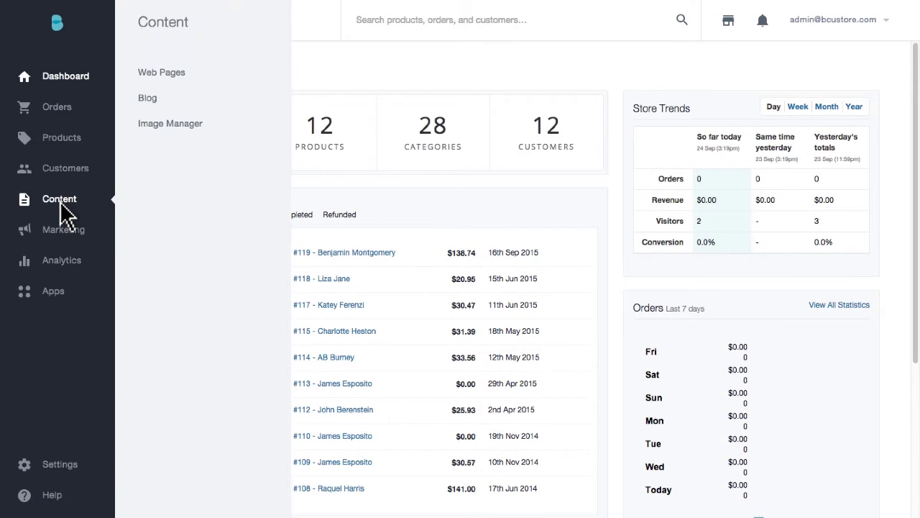
pyautogui.click(158, 85)
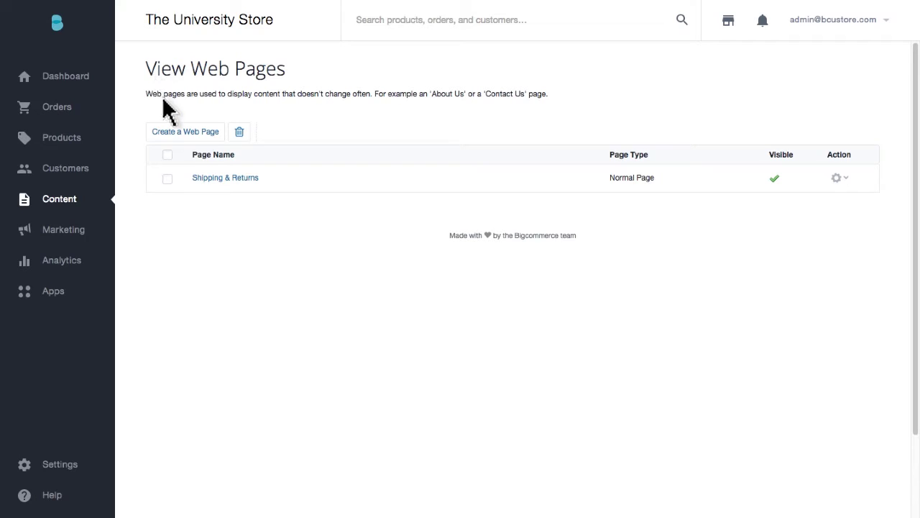
# Create a new web page of the 'send questions/comments via a contact form' type and reach its Page Name field.
pyautogui.click(179, 131)
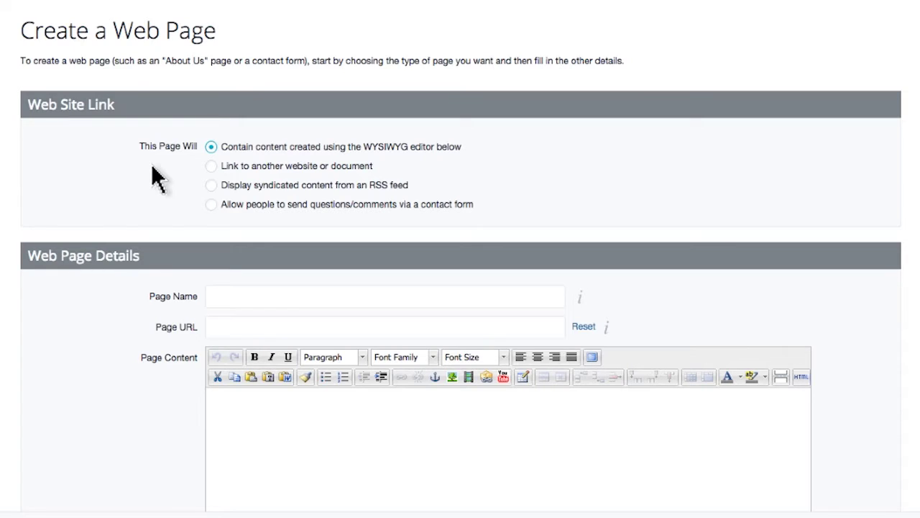
pyautogui.click(212, 206)
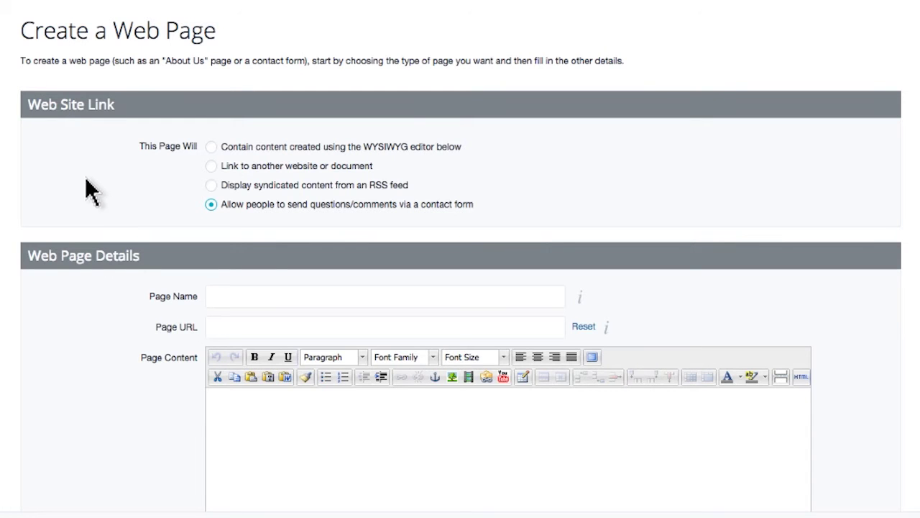
pyautogui.scroll(-5, 90, 190)
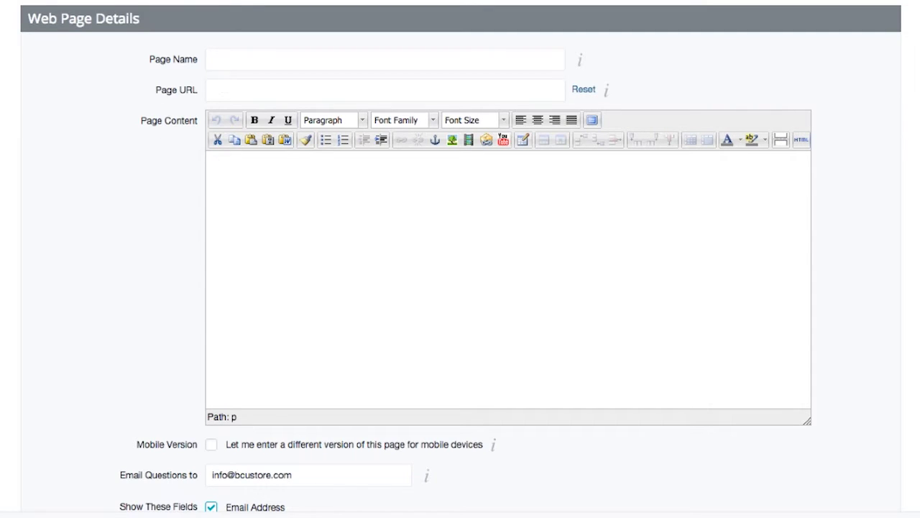
pyautogui.click(216, 61)
# Name the page 'Contact Us' (URL /contact-us/) and add 'Thanks for visiting our site!' plus pasted store details.
pyautogui.write('Contact Us')
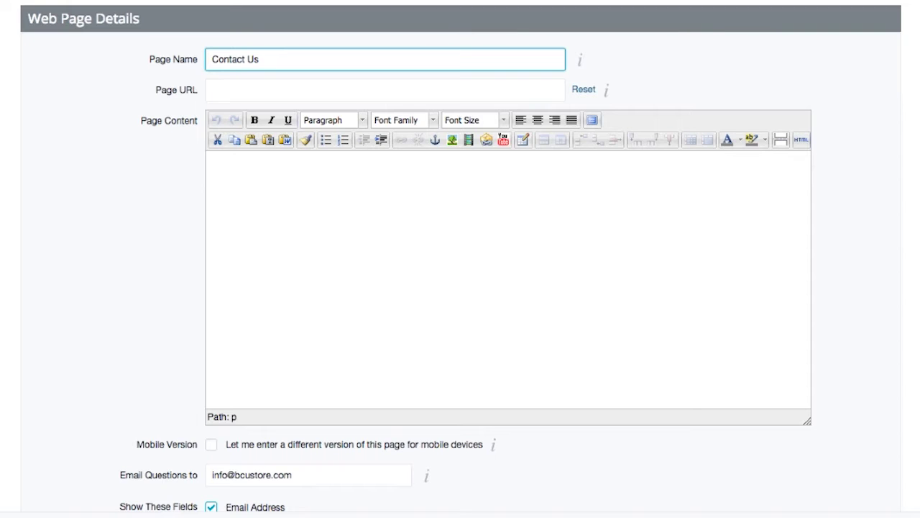
pyautogui.press('Tab')
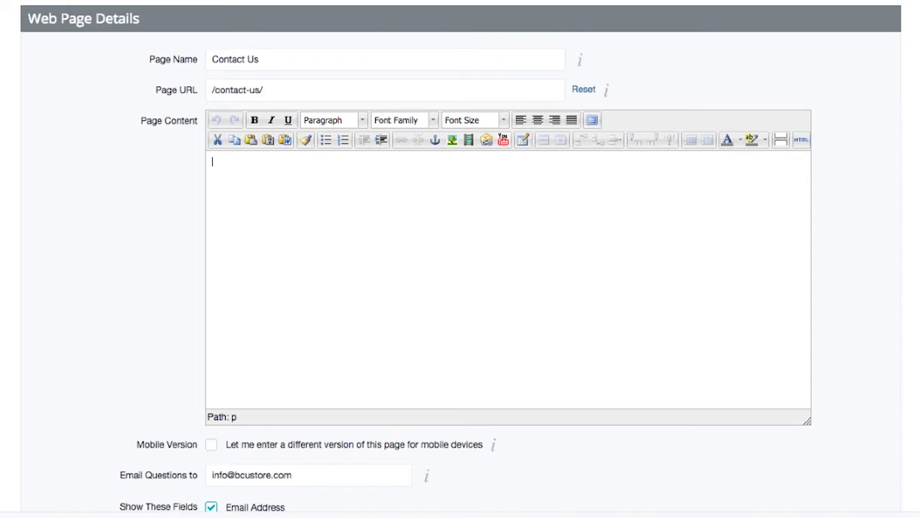
pyautogui.write('Thanks for visiting our site!')
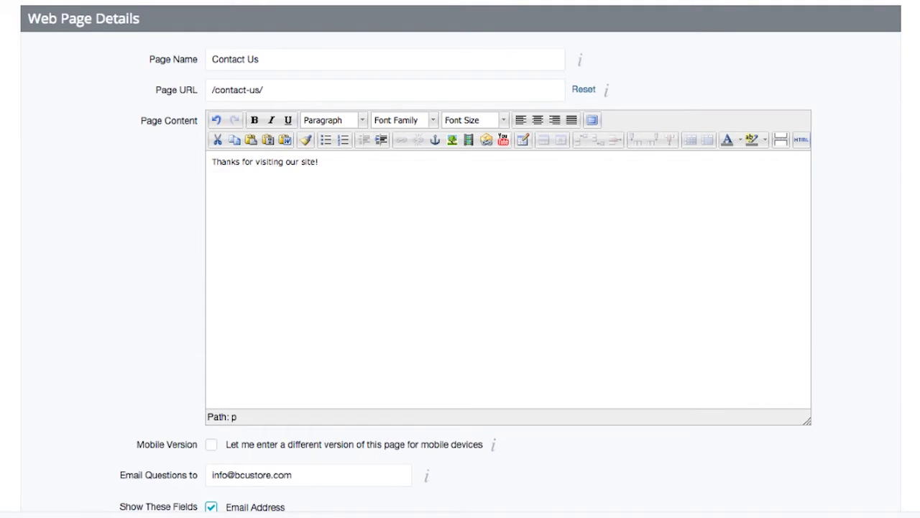
pyautogui.hotkey('ctrl', 'v')
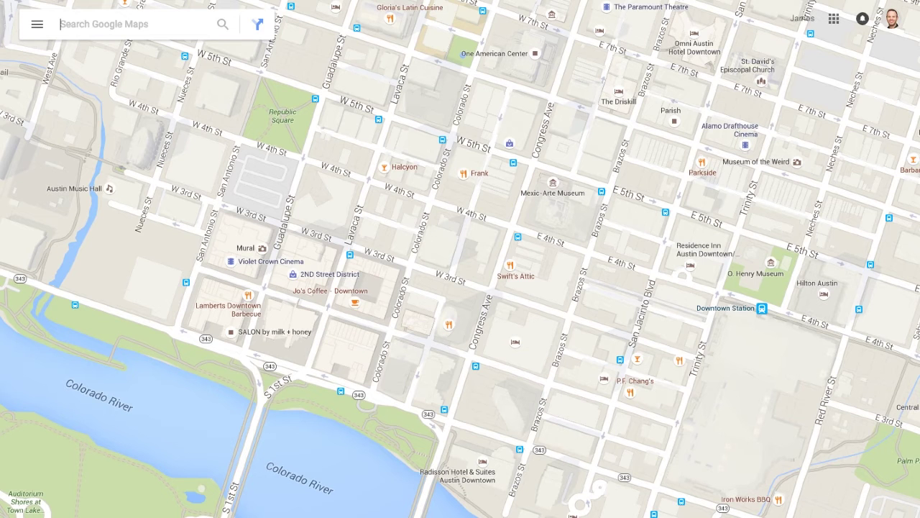
pyautogui.write('112 W Willie Nelson Blvd, Austin, T')
pyautogui.press('Return')
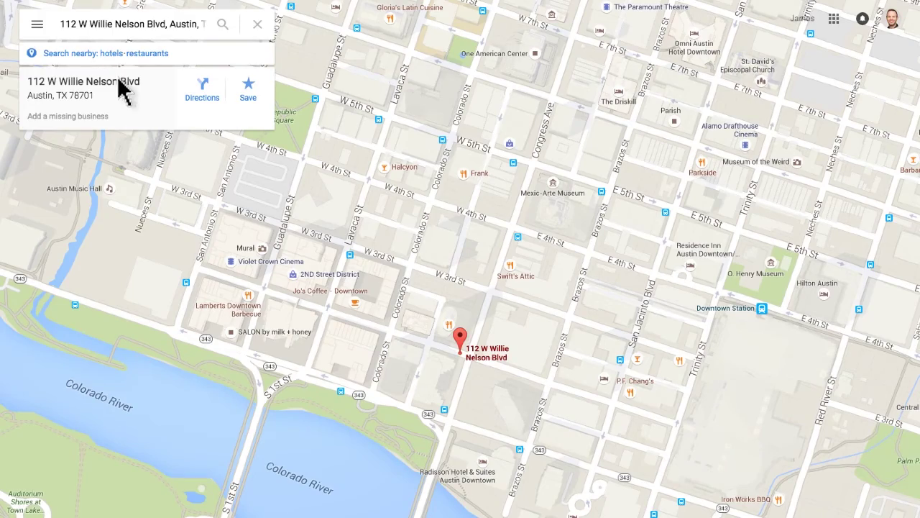
# Copy the Google Maps 'Share or embed map' iframe code for the store's location.
pyautogui.click(36, 25)
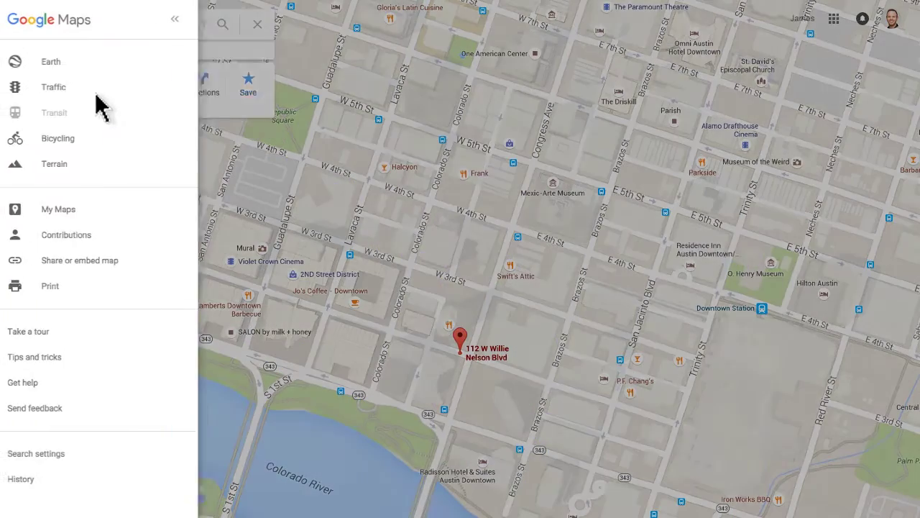
pyautogui.click(95, 268)
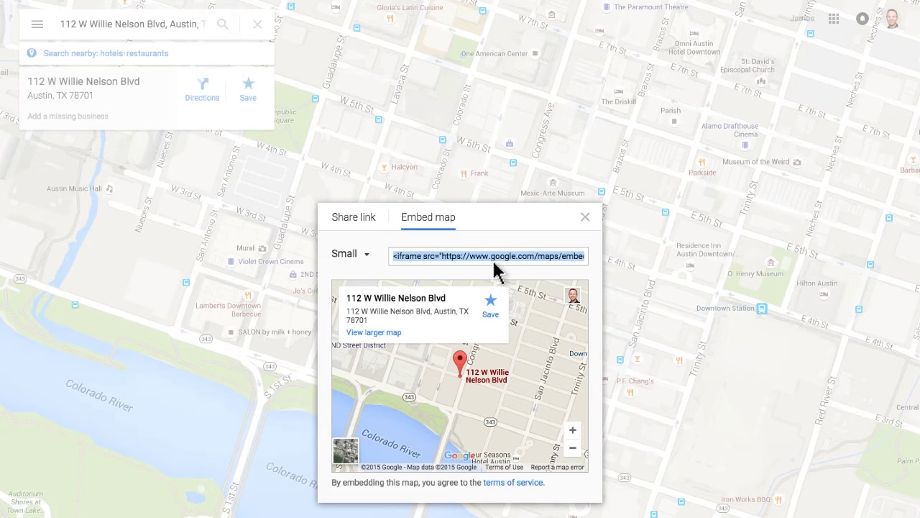
pyautogui.rightClick(494, 262)
pyautogui.click(497, 308)
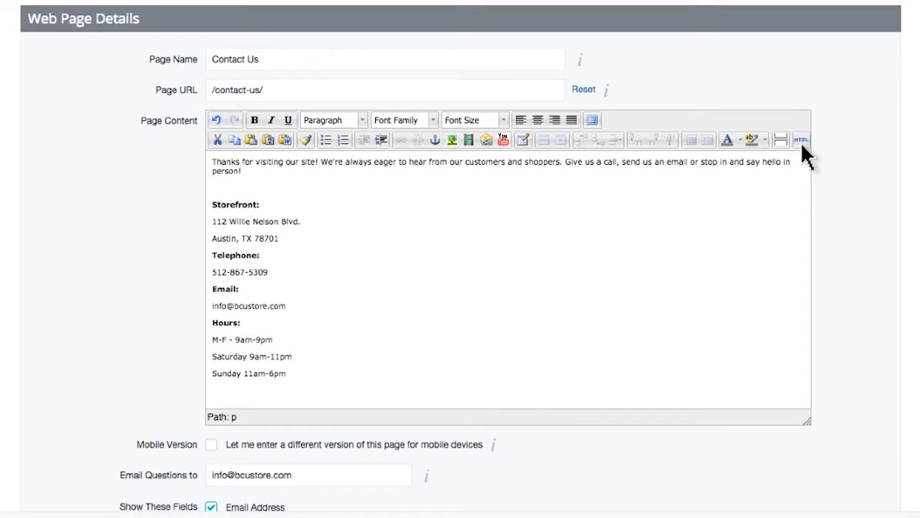
# Paste the map iframe at the end of the Contact Us content's HTML source and apply it.
pyautogui.click(802, 140)
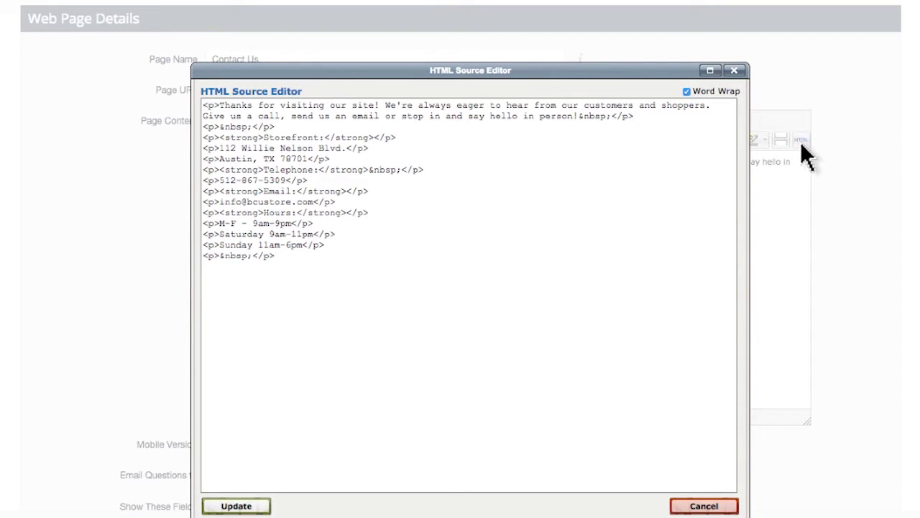
pyautogui.hotkey('ctrl', 'v')
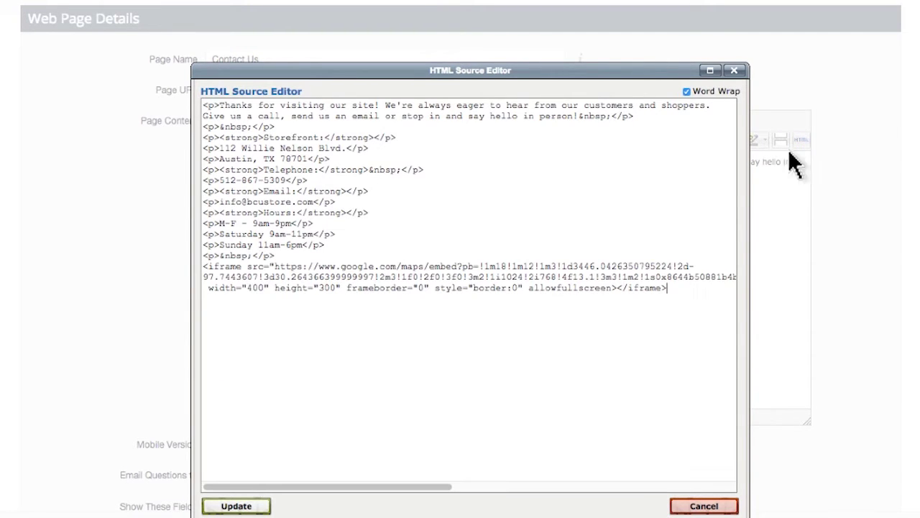
pyautogui.click(239, 506)
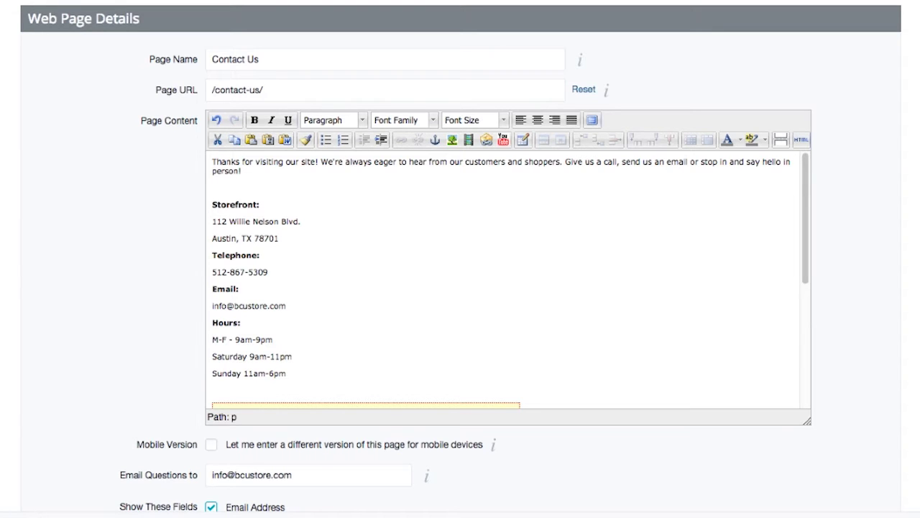
pyautogui.scroll(-10, 460, 259)
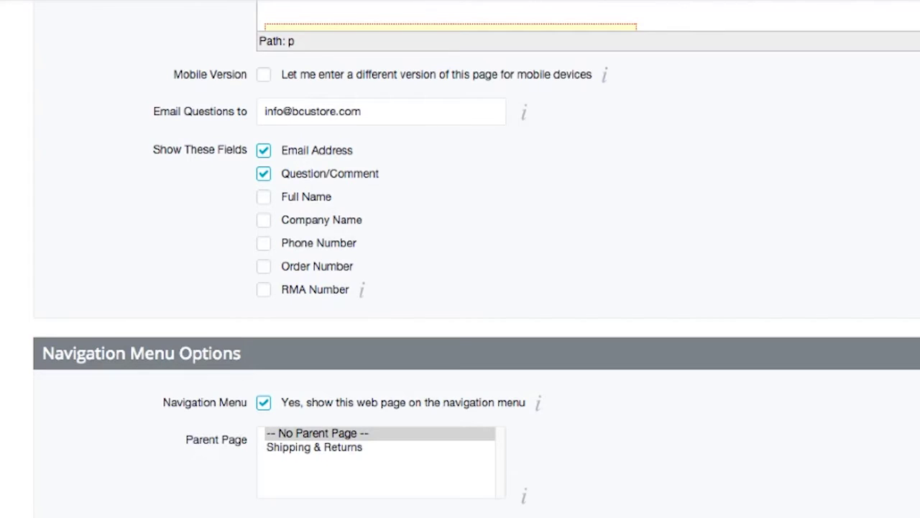
pyautogui.scroll(-5, 461, 259)
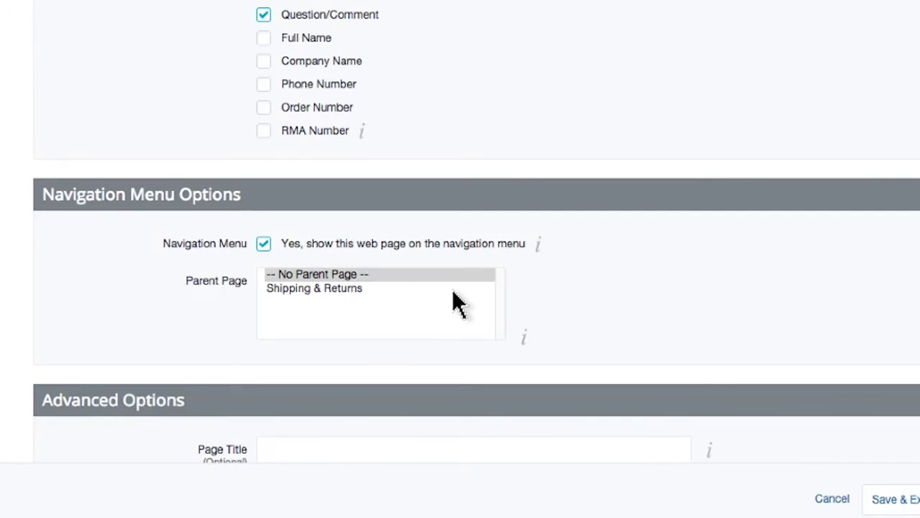
pyautogui.click(457, 289)
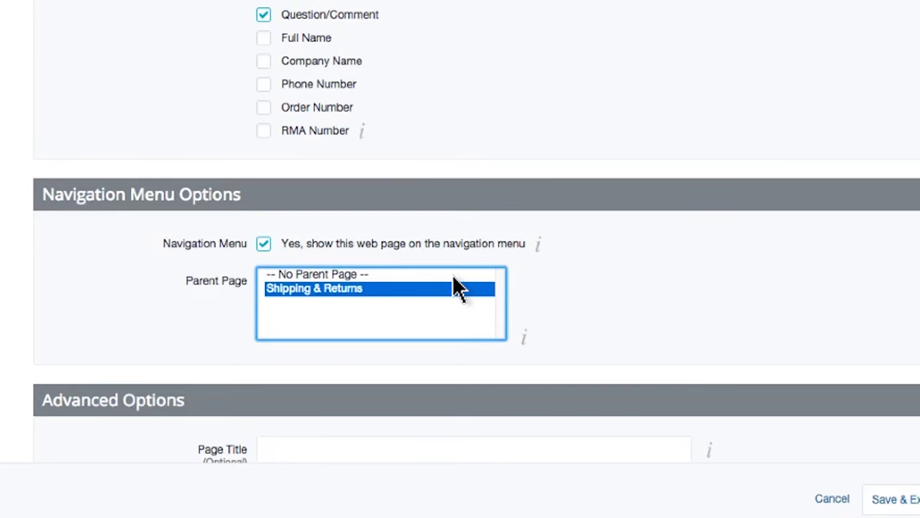
pyautogui.press('Up')
pyautogui.press('Tab')
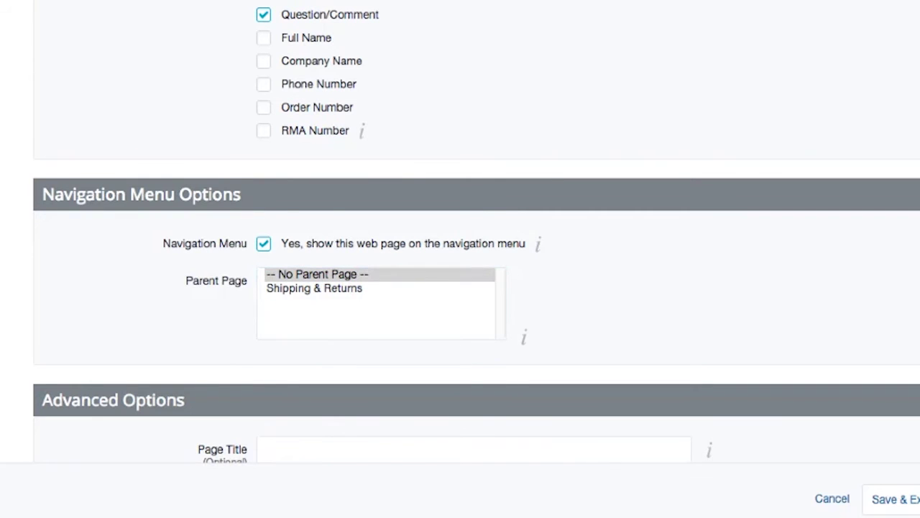
pyautogui.scroll(-5, 460, 259)
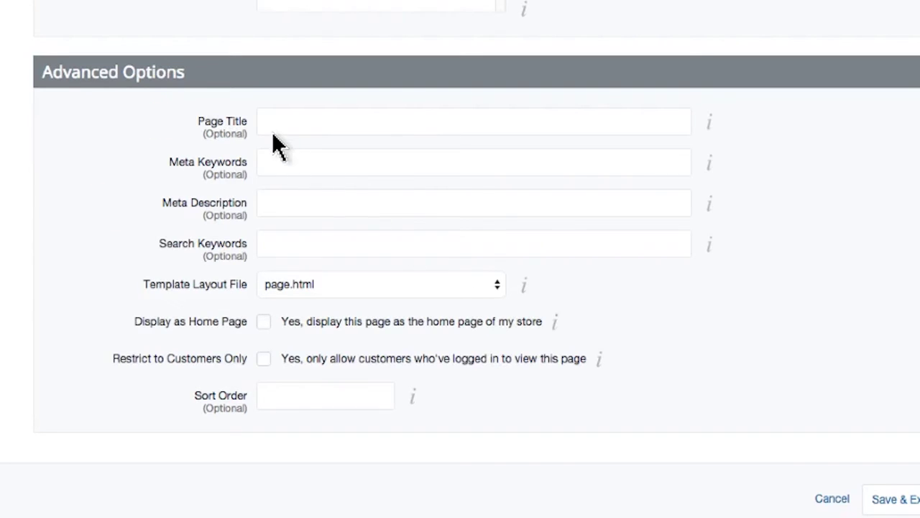
# Set page title 'Contact Us at the BCU Store! - Location, Hours, Phone and Email' and keywords Location through Support.
pyautogui.click(248, 140)
pyautogui.write('Conta')
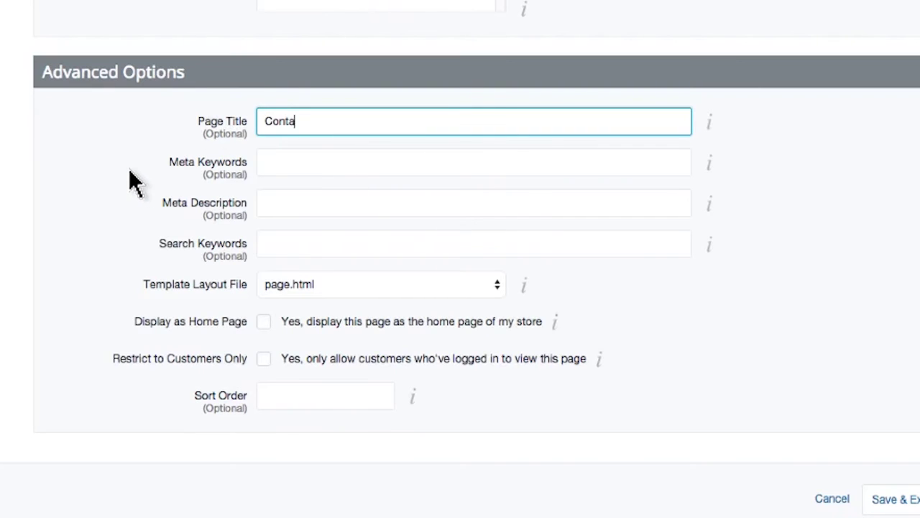
pyautogui.write('ct Us at the BCU')
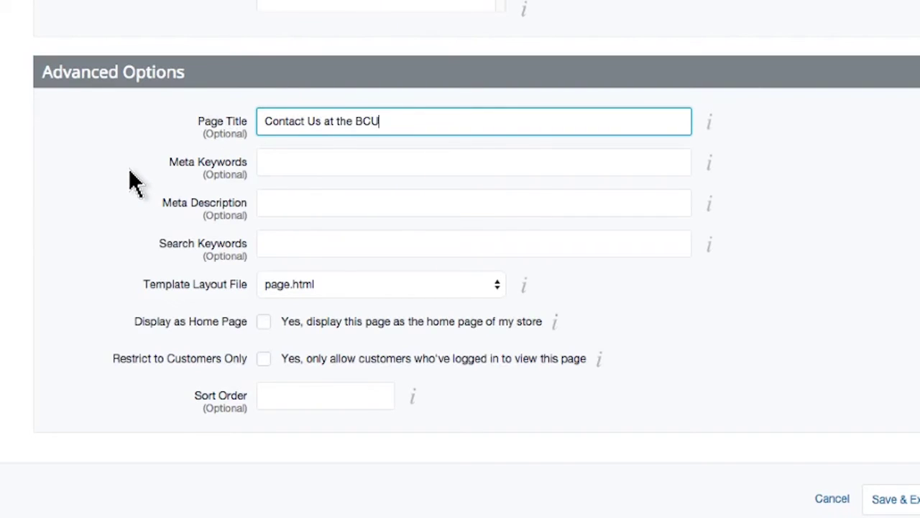
pyautogui.write(' Store! - Location')
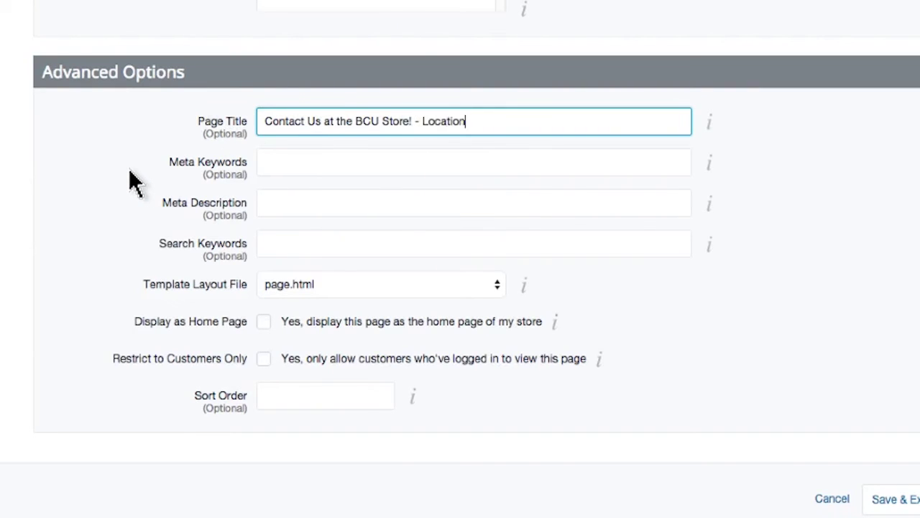
pyautogui.write(', Hours, Phone and Email')
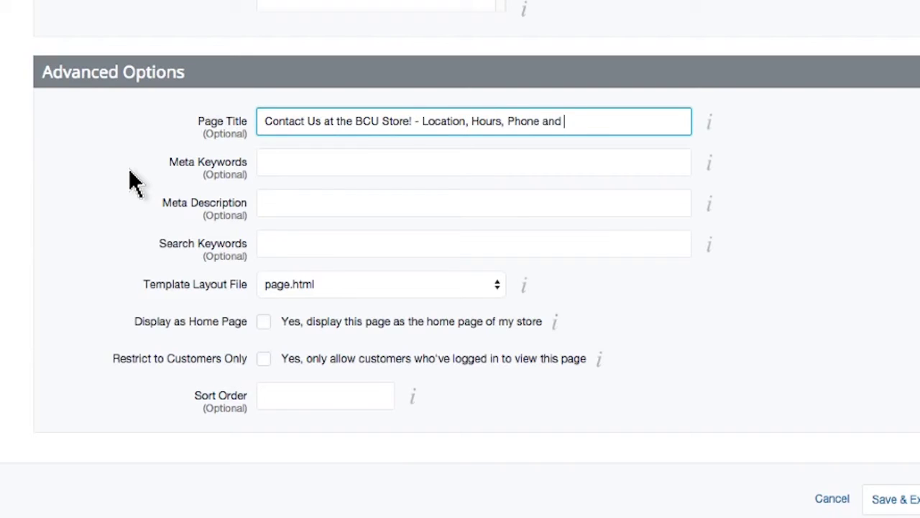
pyautogui.click(278, 248)
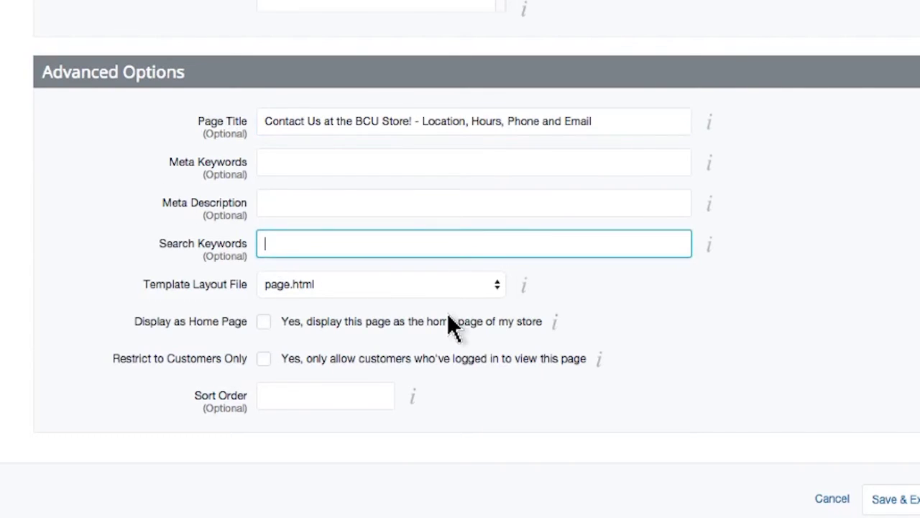
pyautogui.write('Location, Map, Hours,')
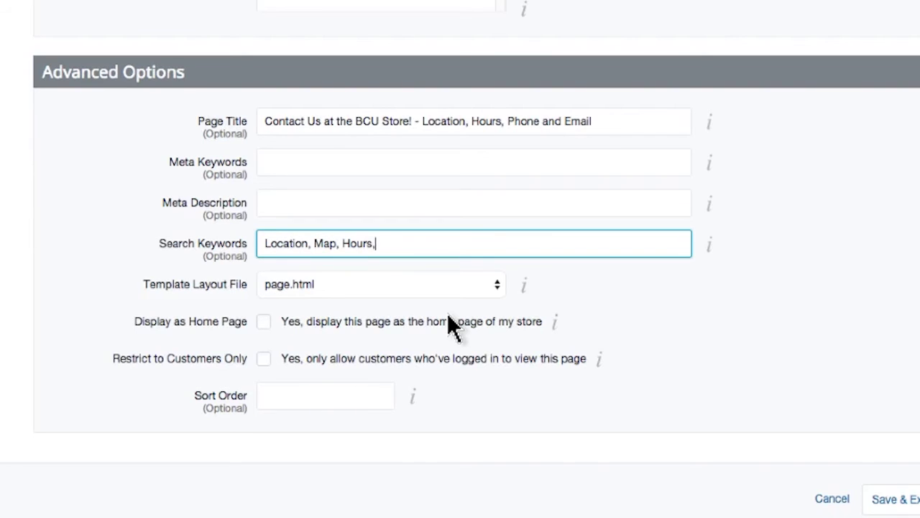
pyautogui.write(' Phone, Email')
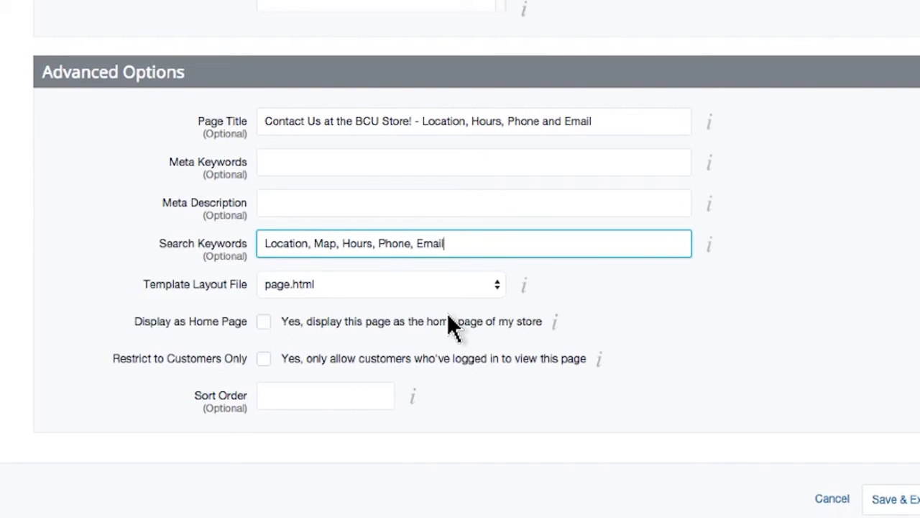
pyautogui.write(', Contact, Feedback, Help')
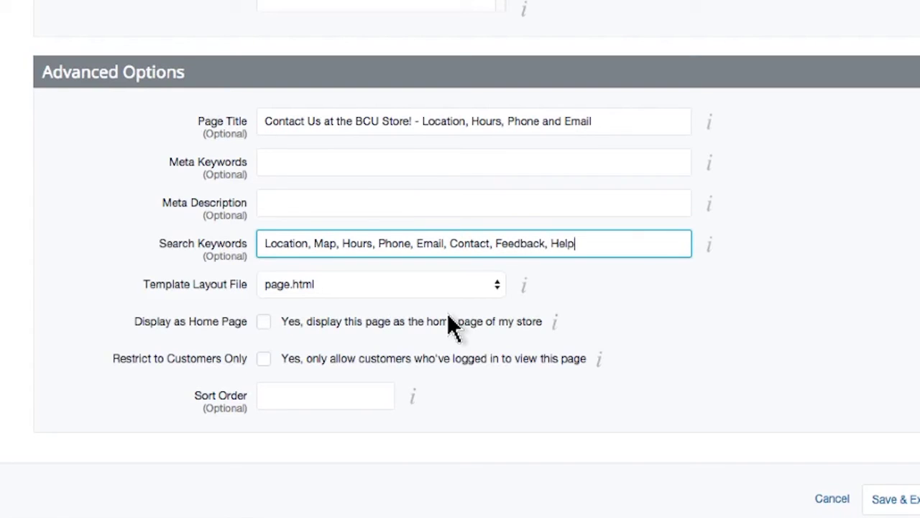
pyautogui.write(', Support')
pyautogui.press('Tab')
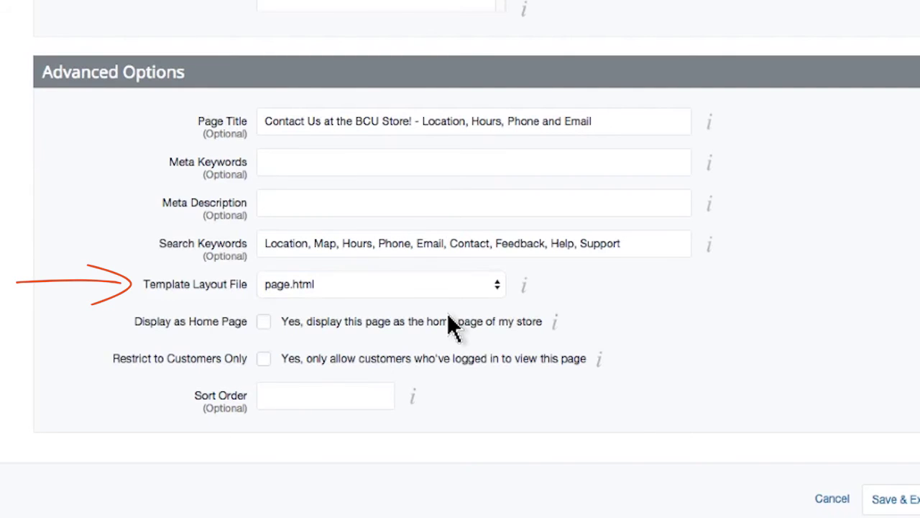
pyautogui.moveTo(526, 287)
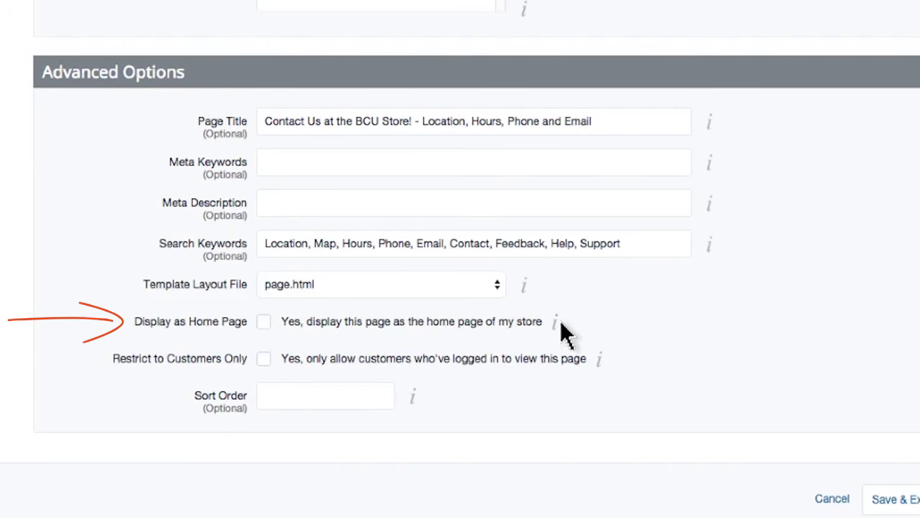
pyautogui.moveTo(556, 323)
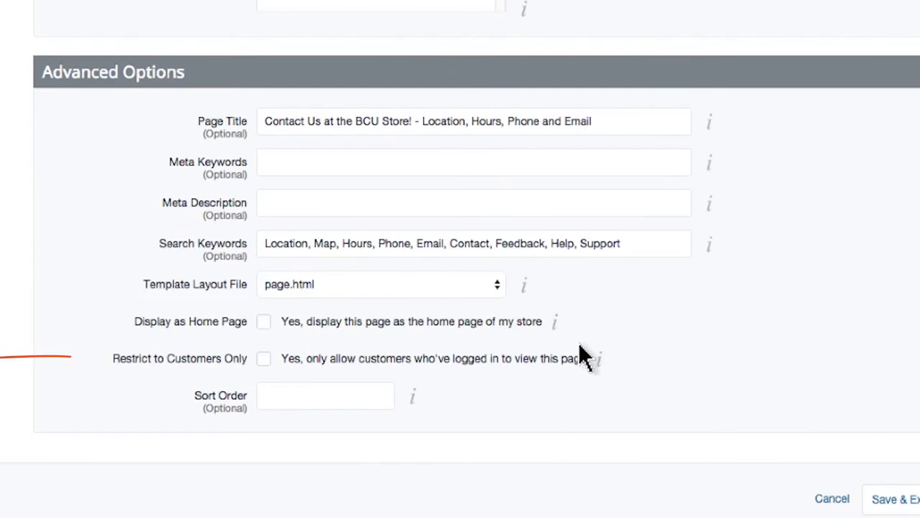
pyautogui.moveTo(601, 362)
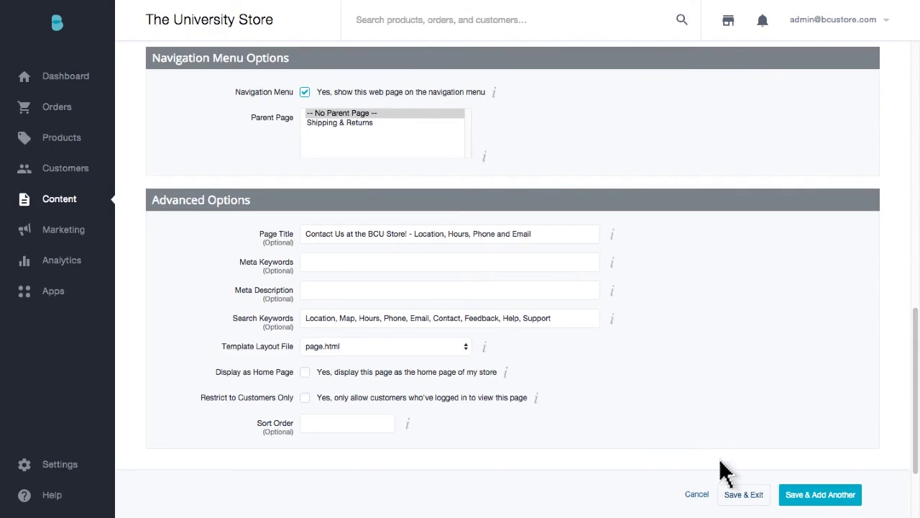
# Save the Contact Us page with Save & Exit and return to the page list.
pyautogui.click(743, 496)
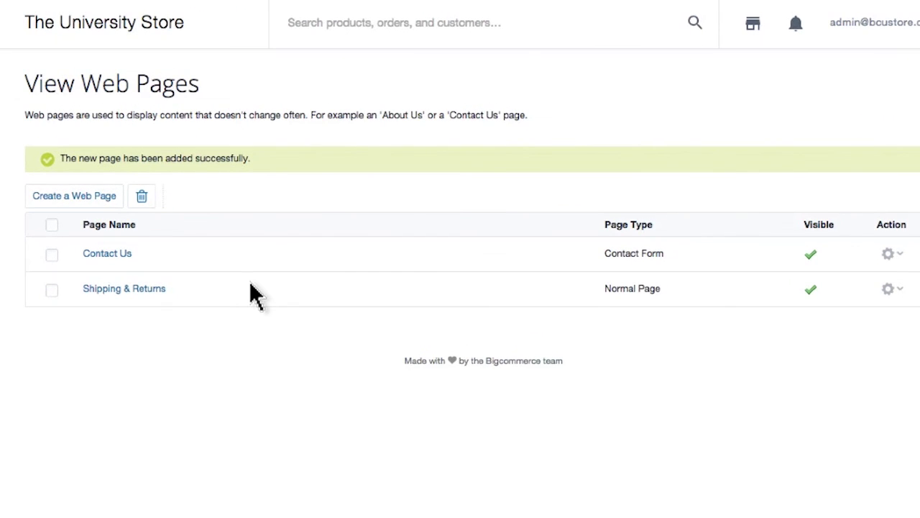
# Create an 'About Us' page at /about-us/ with content 'The BCU Store started in 1842...'.
pyautogui.click(74, 201)
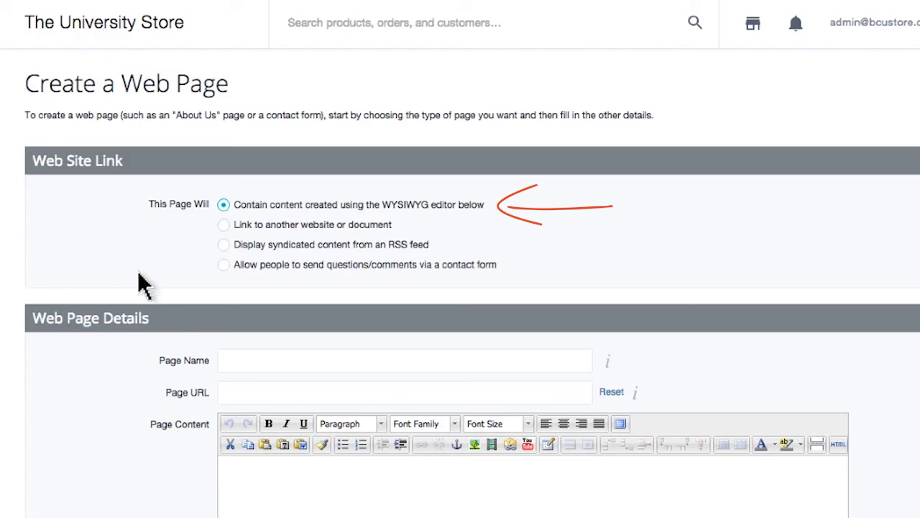
pyautogui.click(225, 367)
pyautogui.write('About Us')
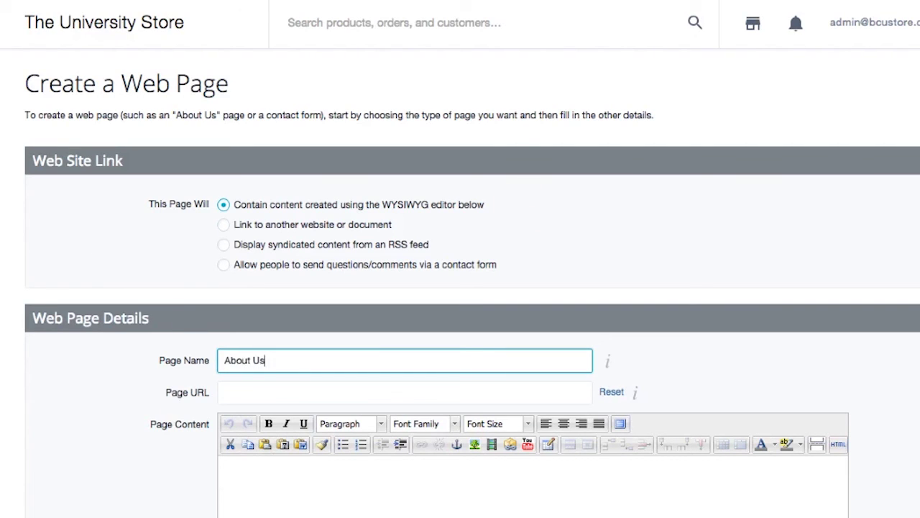
pyautogui.press('Tab')
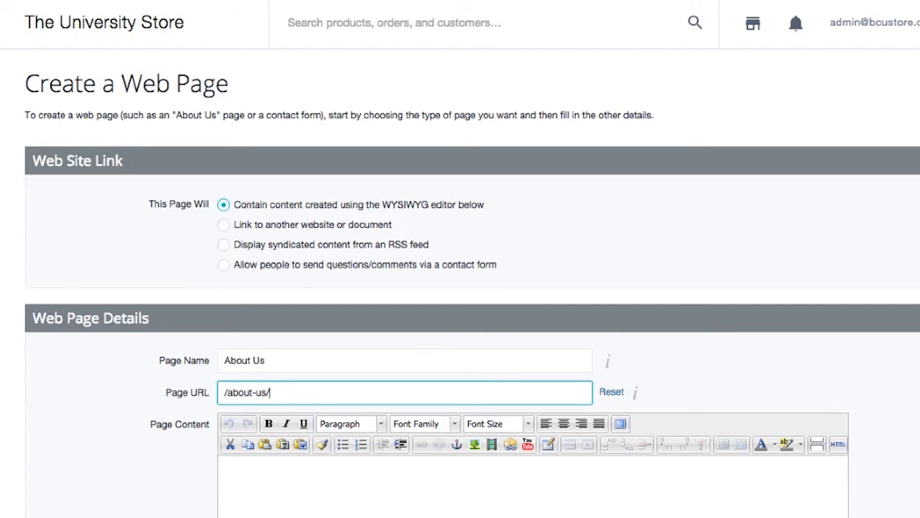
pyautogui.press('Tab')
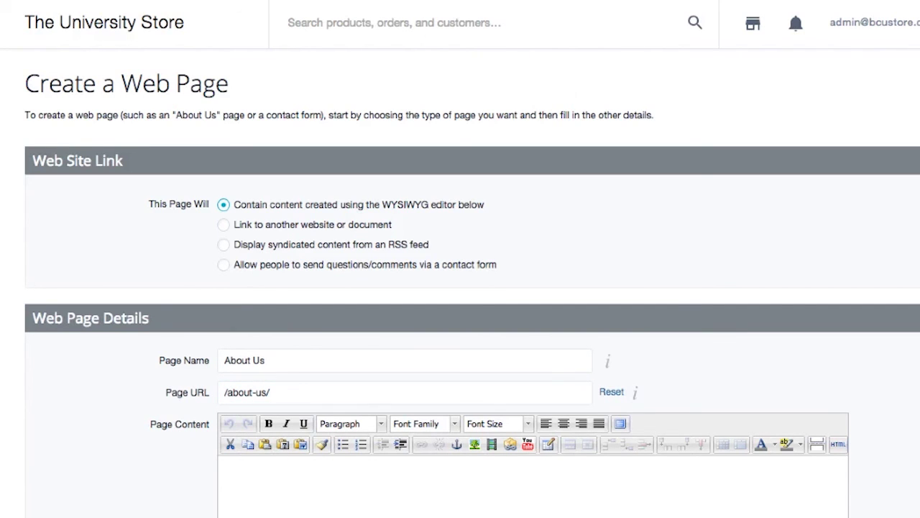
pyautogui.scroll(-5, 460, 288)
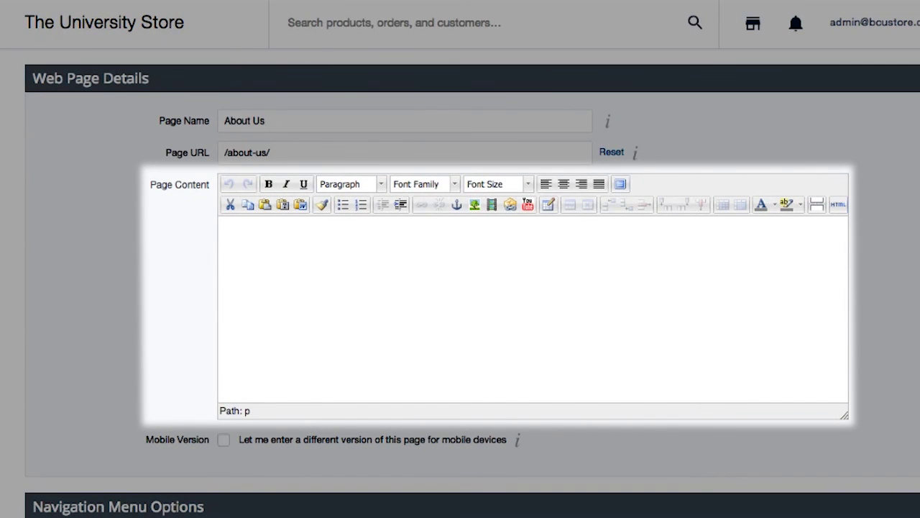
pyautogui.write('T')
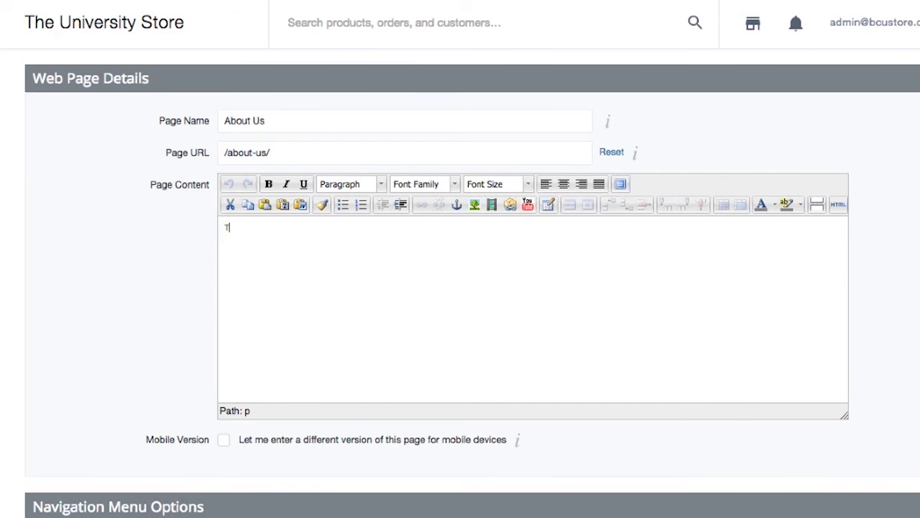
pyautogui.write('he BCU Store')
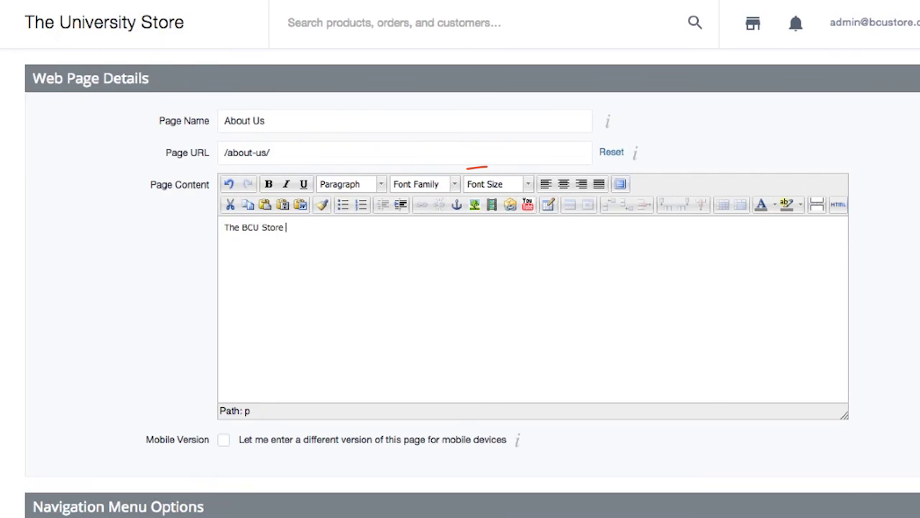
pyautogui.write(' started ')
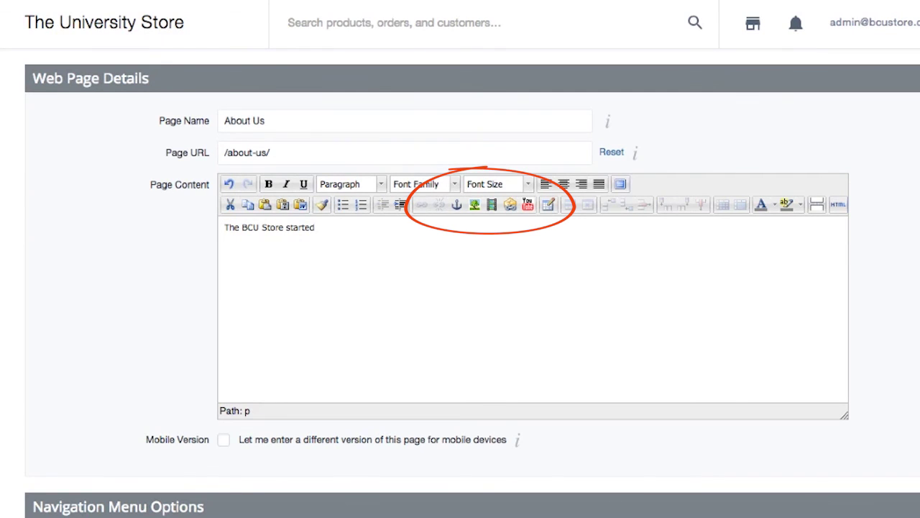
pyautogui.write('in ')
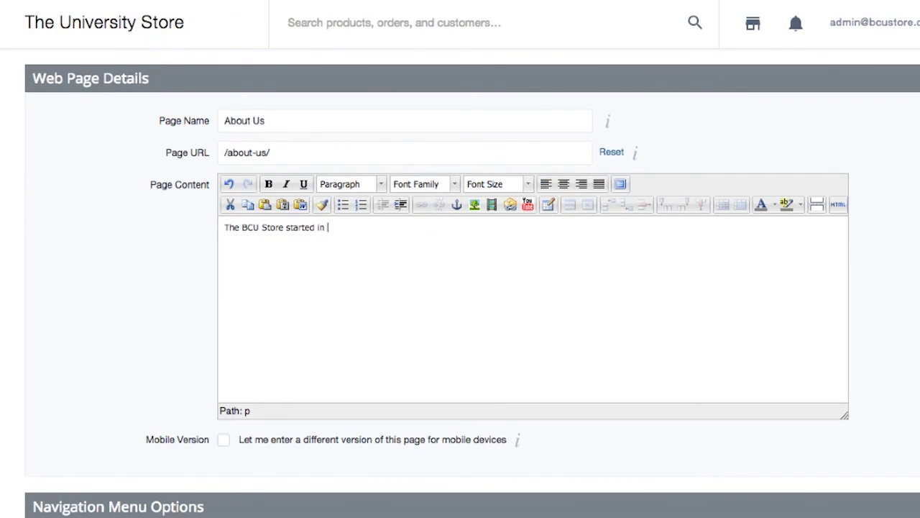
pyautogui.write('1842...')
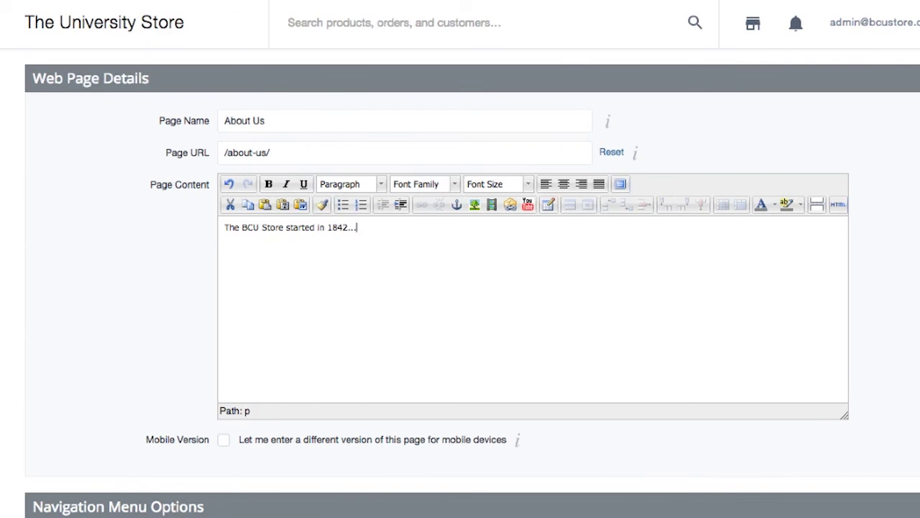